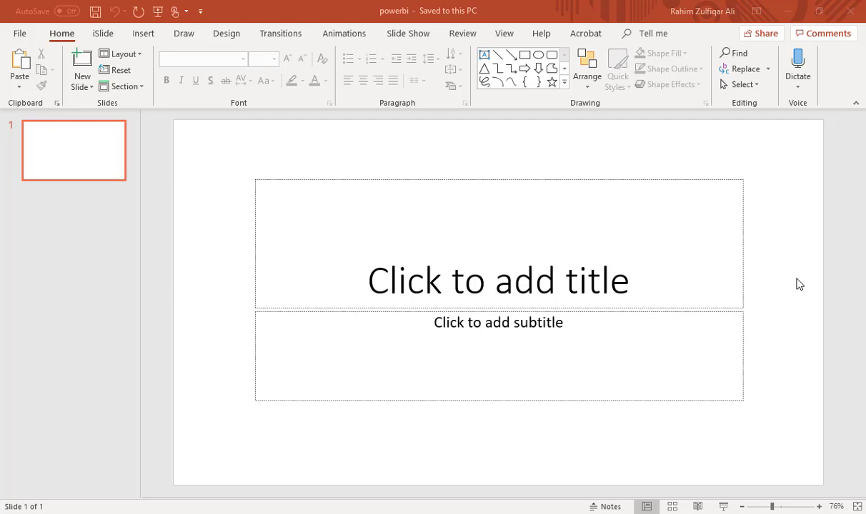
# Activate the powerbi presentation and switch the ribbon to Insert.
pyautogui.click(798, 263)
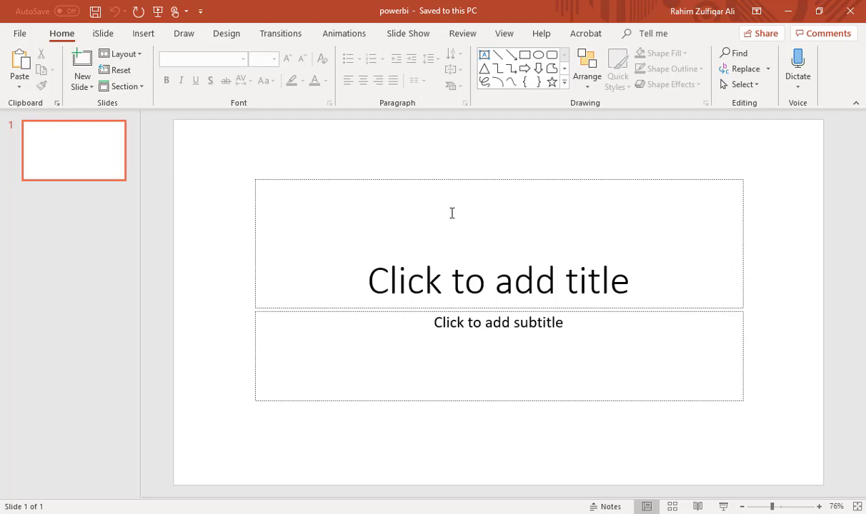
pyautogui.click(146, 34)
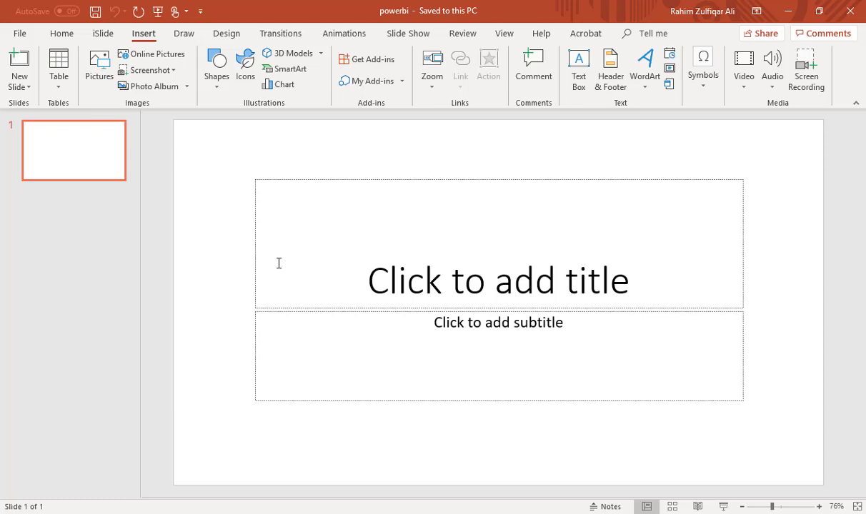
pyautogui.click(402, 83)
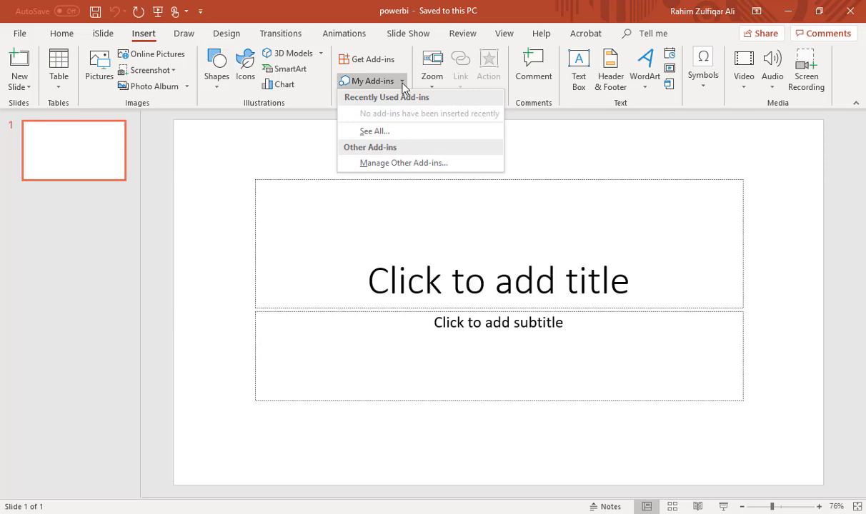
pyautogui.click(345, 136)
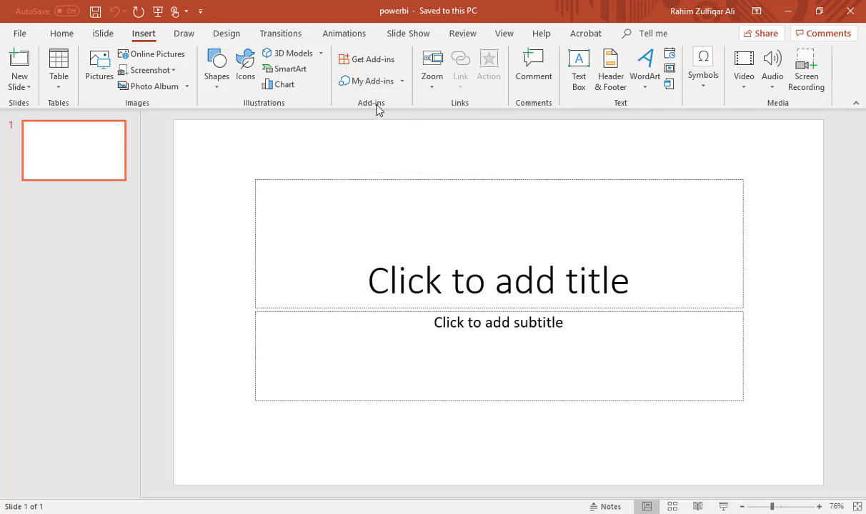
# Open Get Add-ins and scroll through suggested add-ins like Pickit and Lucidchart.
pyautogui.click(367, 61)
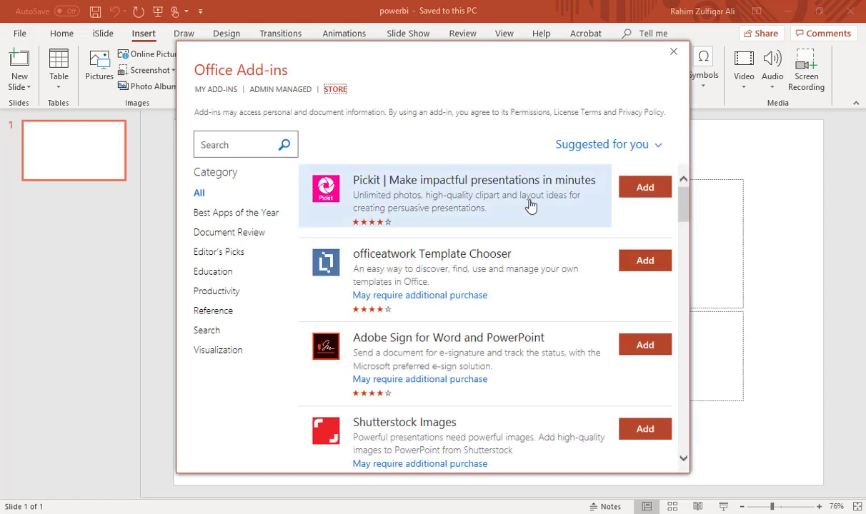
pyautogui.scroll(-3, 679, 255)
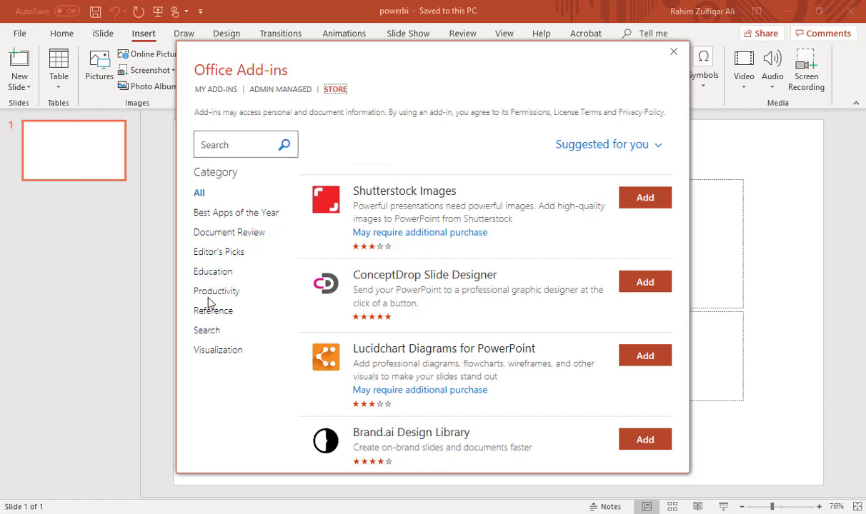
pyautogui.scroll(-2, 497, 303)
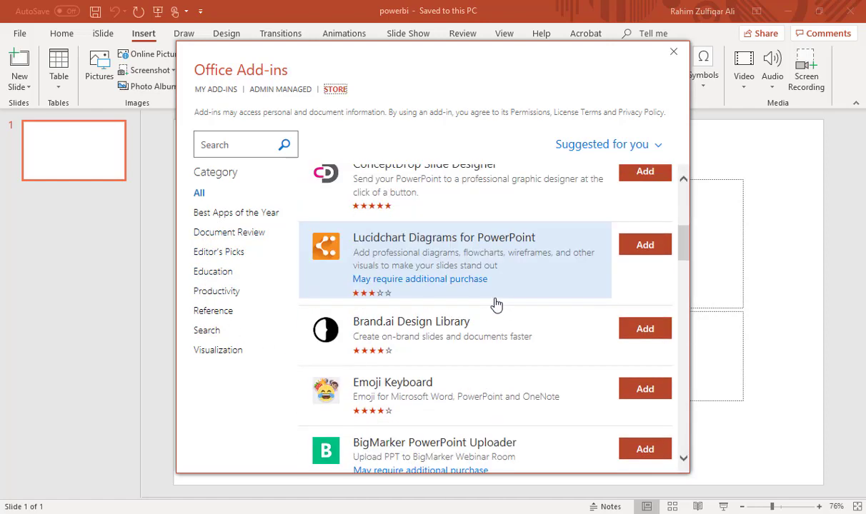
pyautogui.scroll(5, 496, 304)
# Search the Store for 'power bi' and add Power BI Tiles to the slide.
pyautogui.click(243, 145)
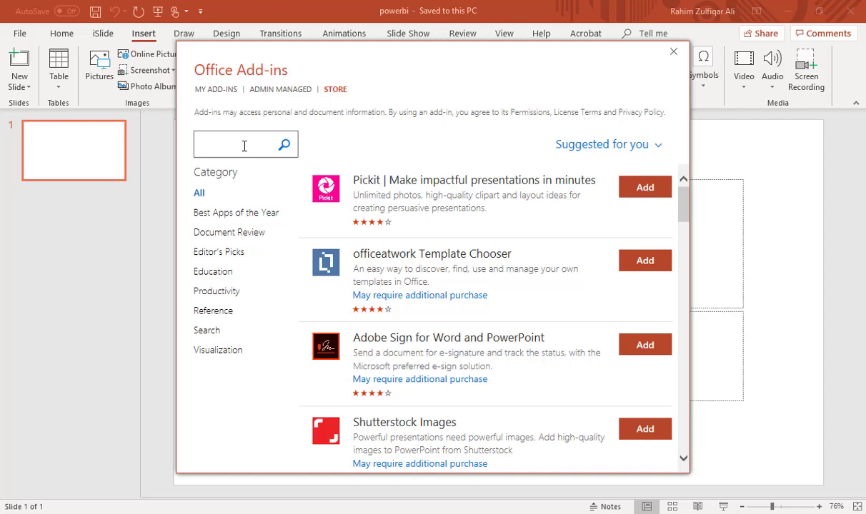
pyautogui.write('power bi')
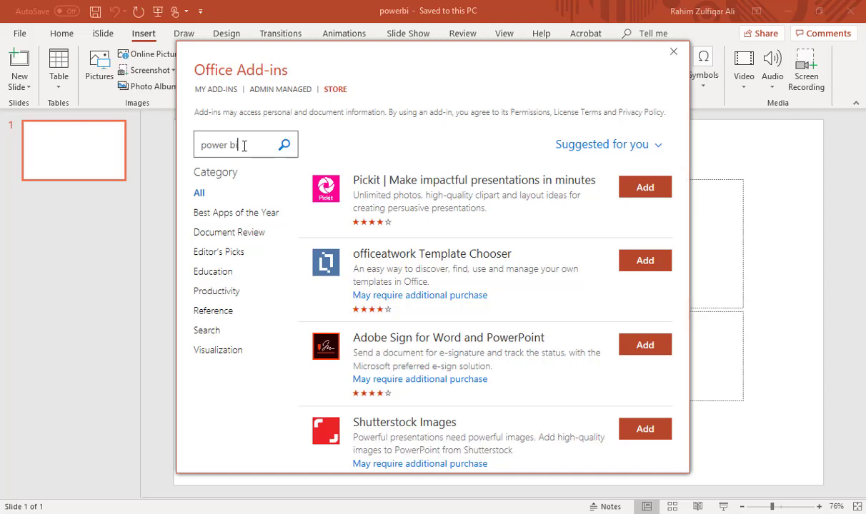
pyautogui.press('Return')
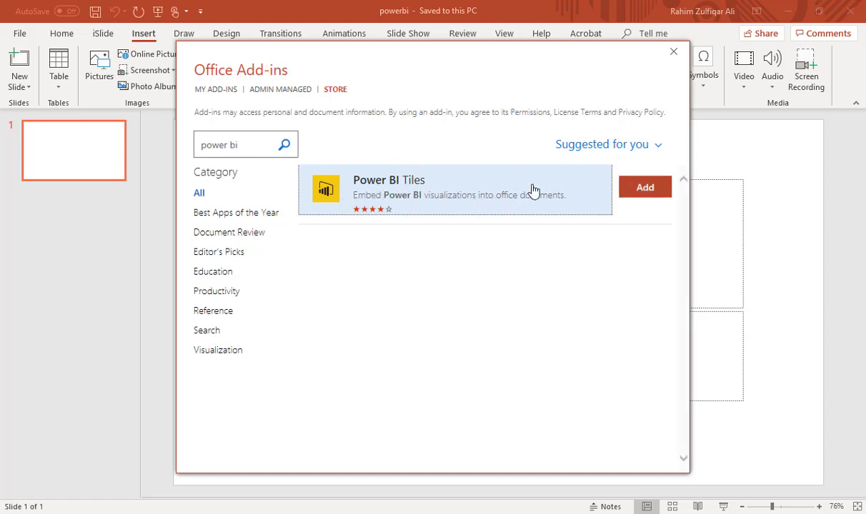
pyautogui.click(644, 189)
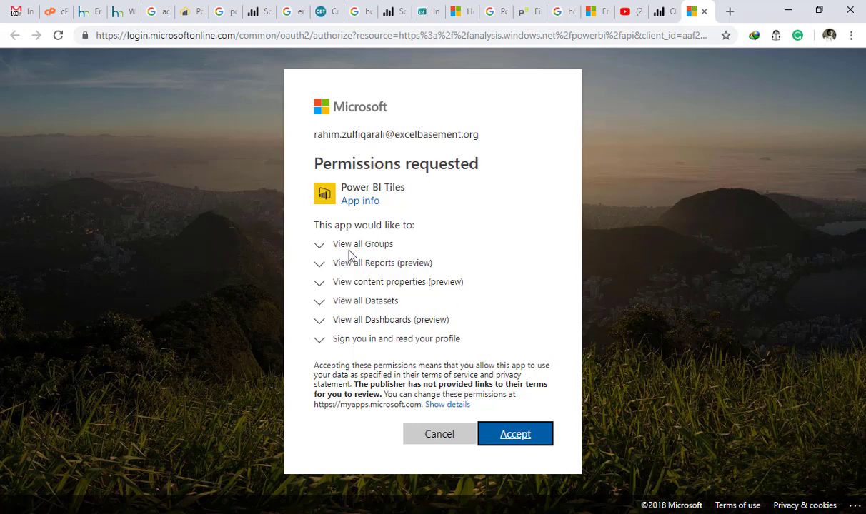
# Accept the Microsoft permissions request for Power BI Tiles in Chrome.
pyautogui.click(506, 439)
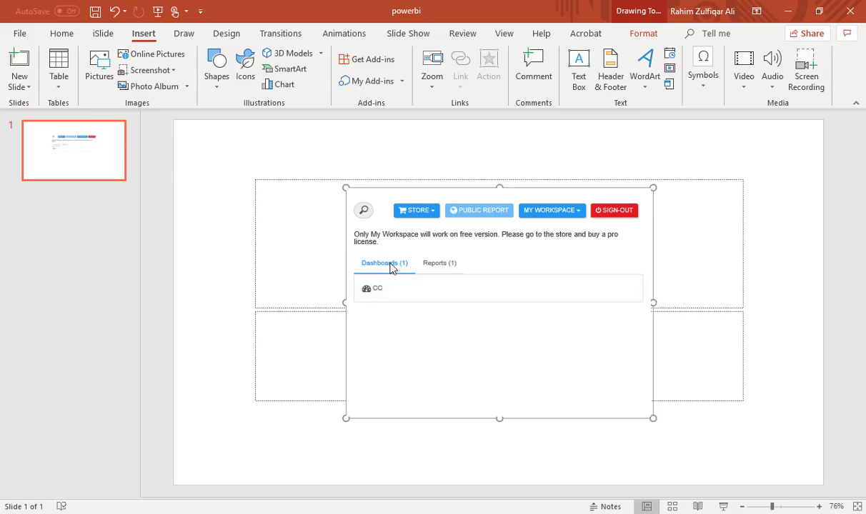
# Browse Reports and Dashboards in the add-in, then open the CC dashboard.
pyautogui.click(432, 271)
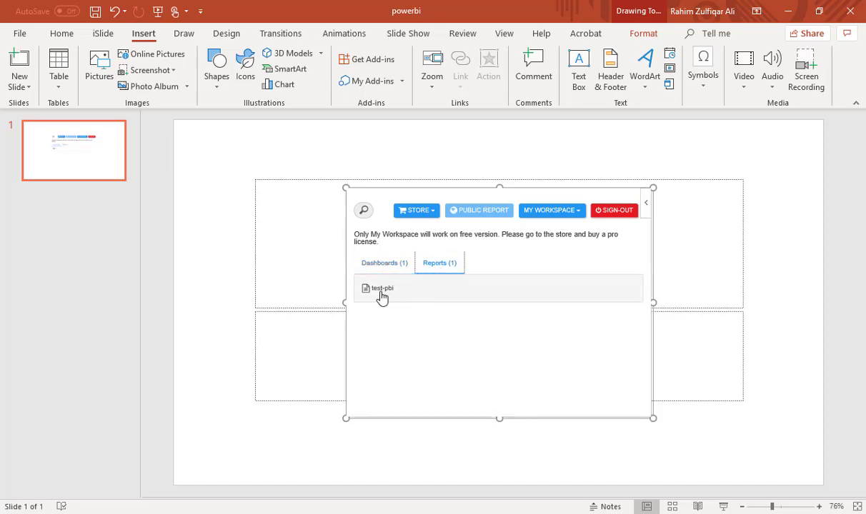
pyautogui.click(376, 266)
pyautogui.click(384, 292)
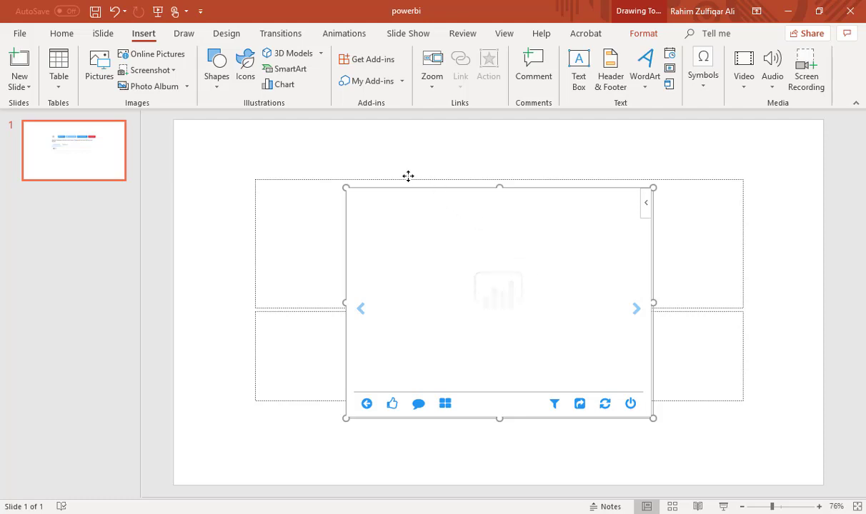
# Shrink the Count of Customers chart and move it beside the title, upper left.
pyautogui.moveTo(408, 176); pyautogui.dragTo(371, 162)
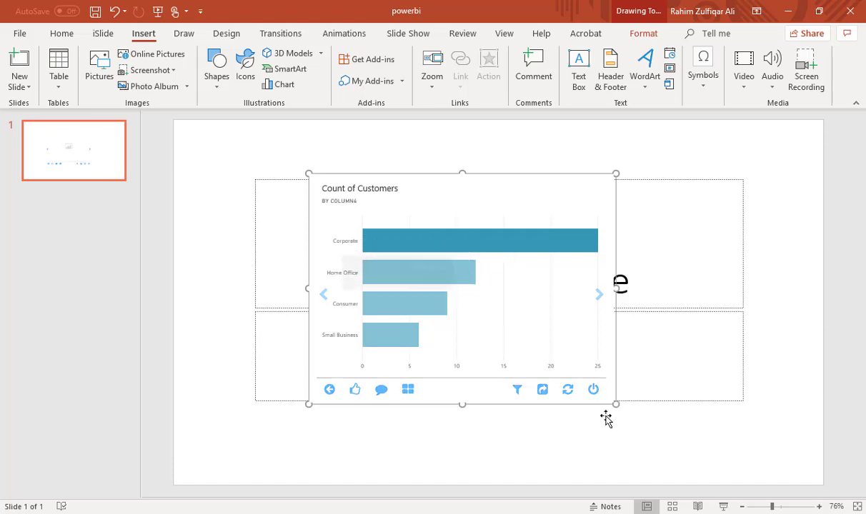
pyautogui.moveTo(614, 404); pyautogui.dragTo(529, 378)
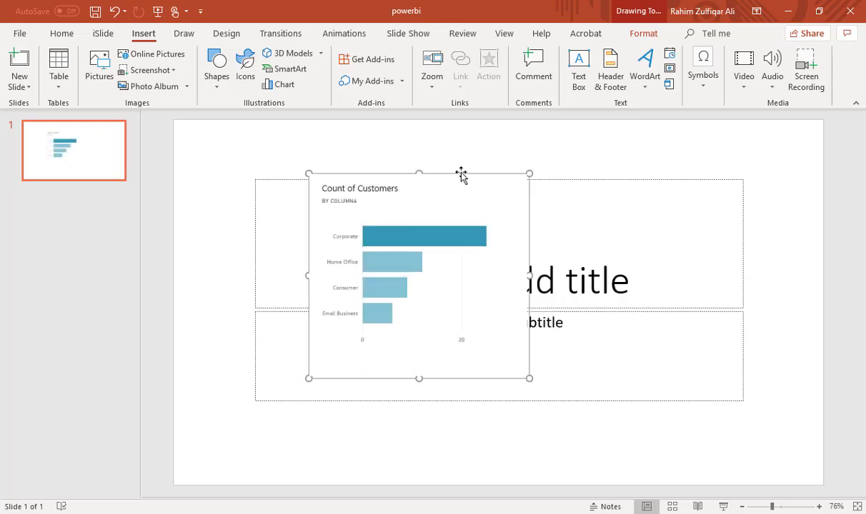
pyautogui.moveTo(460, 174)
pyautogui.mouseDown()
pyautogui.moveTo(368, 137)
pyautogui.moveTo(376, 140)
pyautogui.mouseUp()
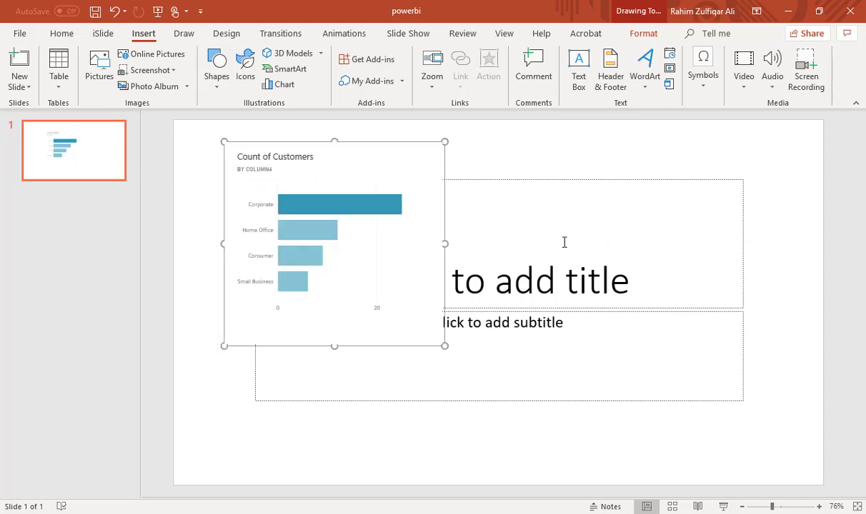
pyautogui.click(582, 165)
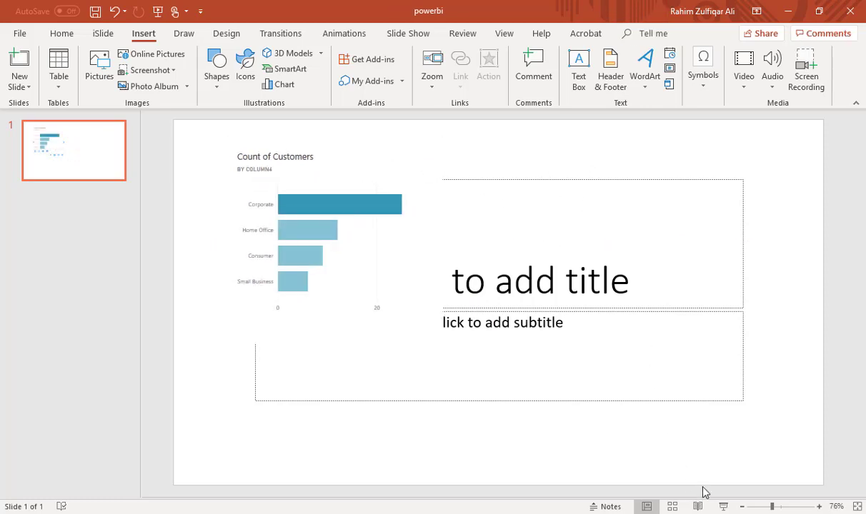
# Insert another Power BI Tiles add-in and browse its Reports and Dashboards lists.
pyautogui.click(723, 507)
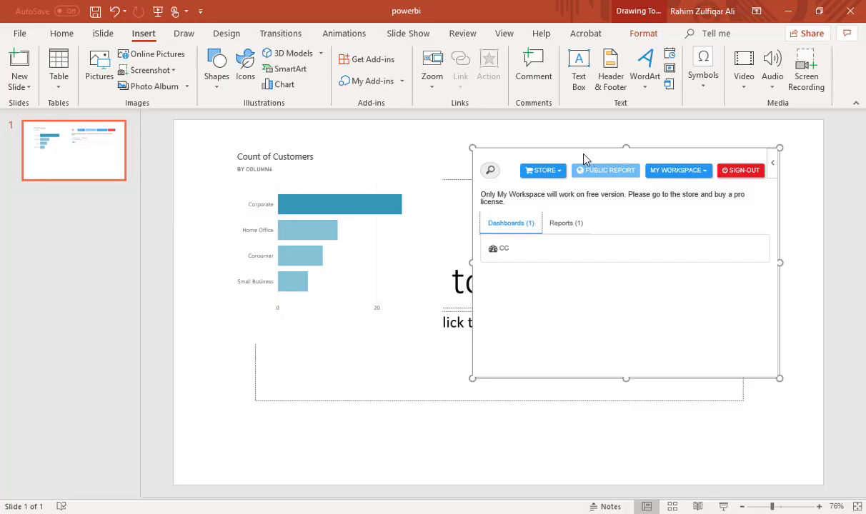
pyautogui.click(566, 224)
pyautogui.click(515, 225)
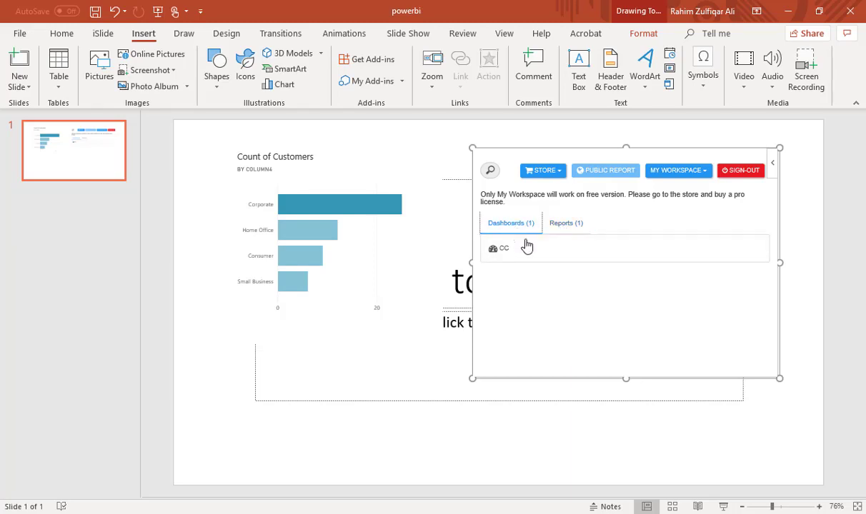